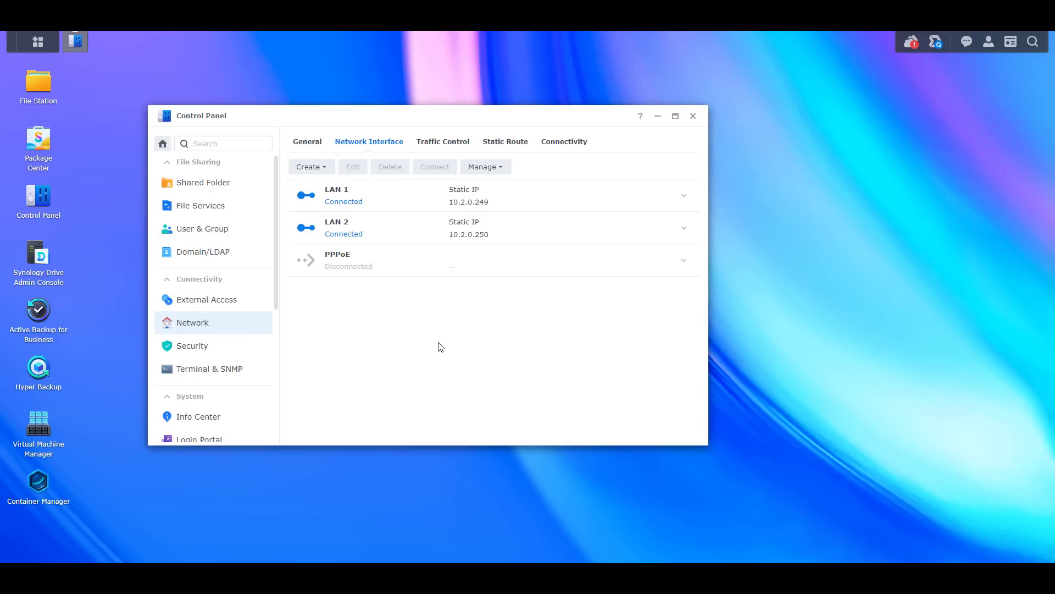
- Examine the other advanced SMB options, including SMB3 Multichannel, and leave the file service settings without saving
left_click(233, 209)
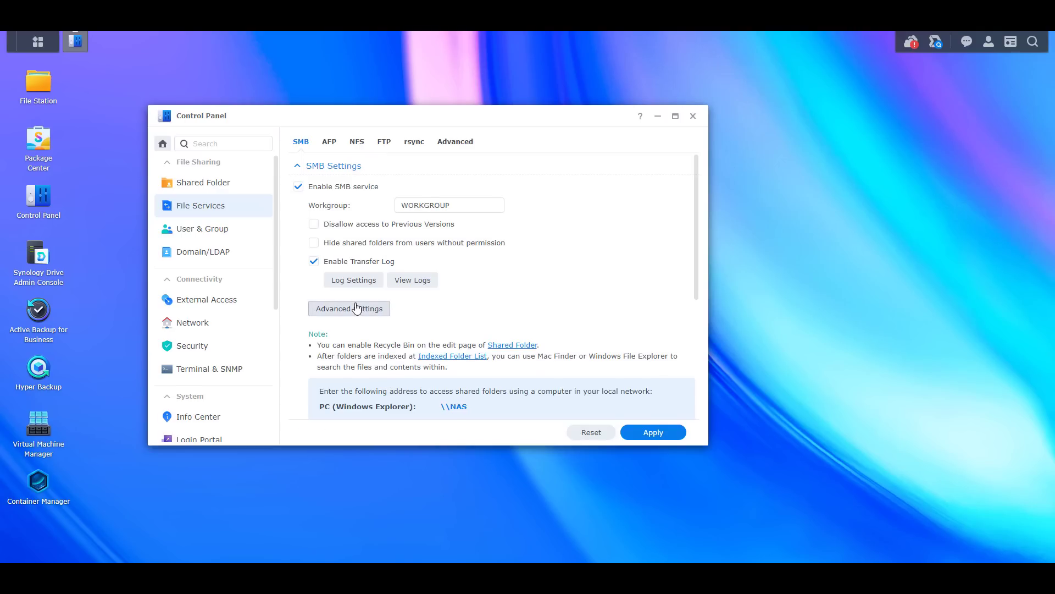
left_click(373, 308)
left_click(371, 156)
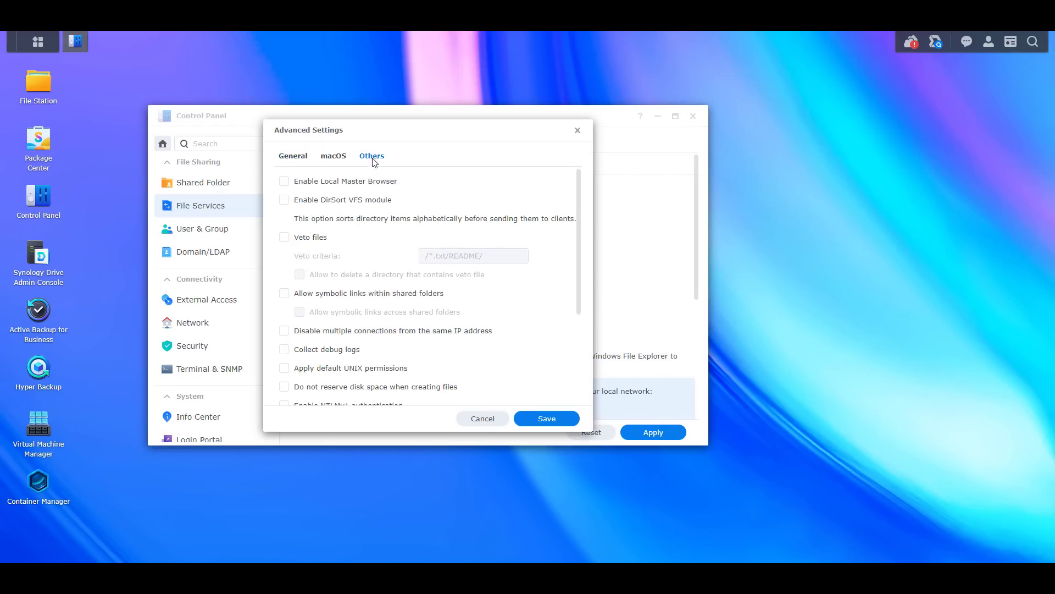
scroll(378, 320, "down", 5)
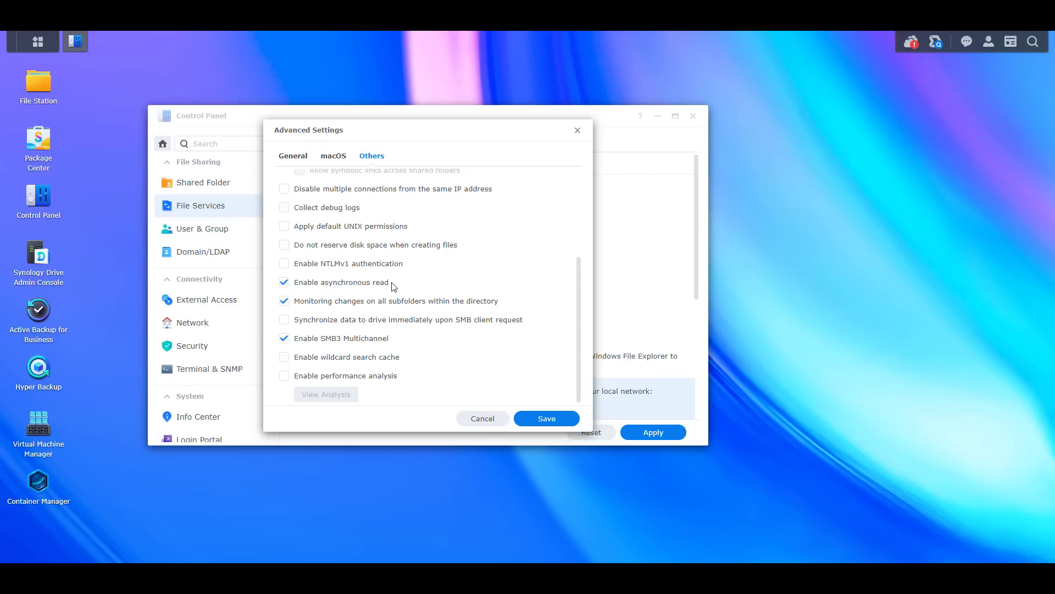
left_click(483, 419)
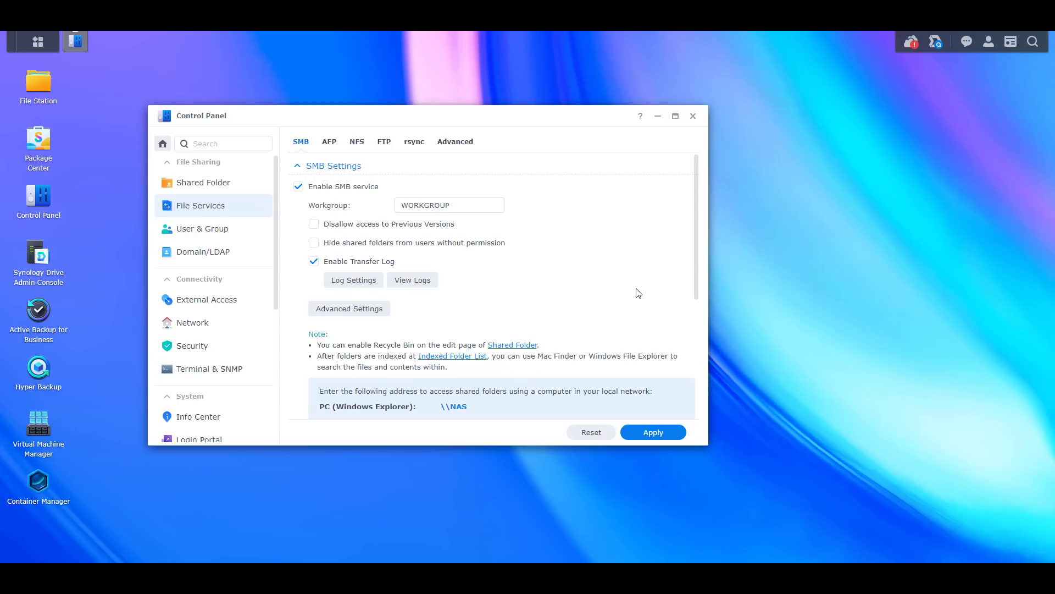
left_click(693, 118)
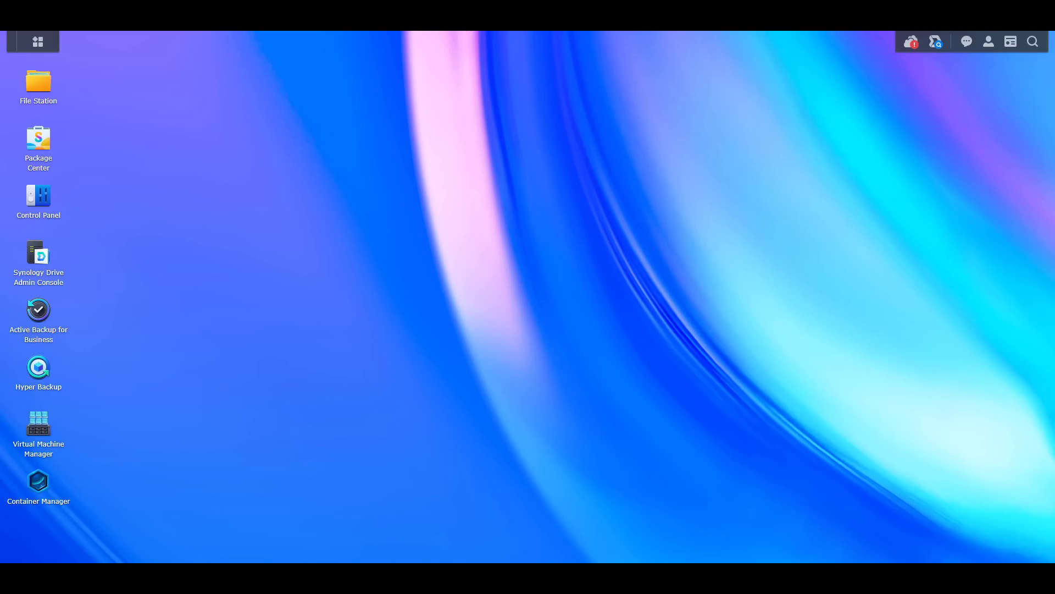
- Open Container Manager, show its projects and move the window toward the middle of the desktop
left_click(37, 481)
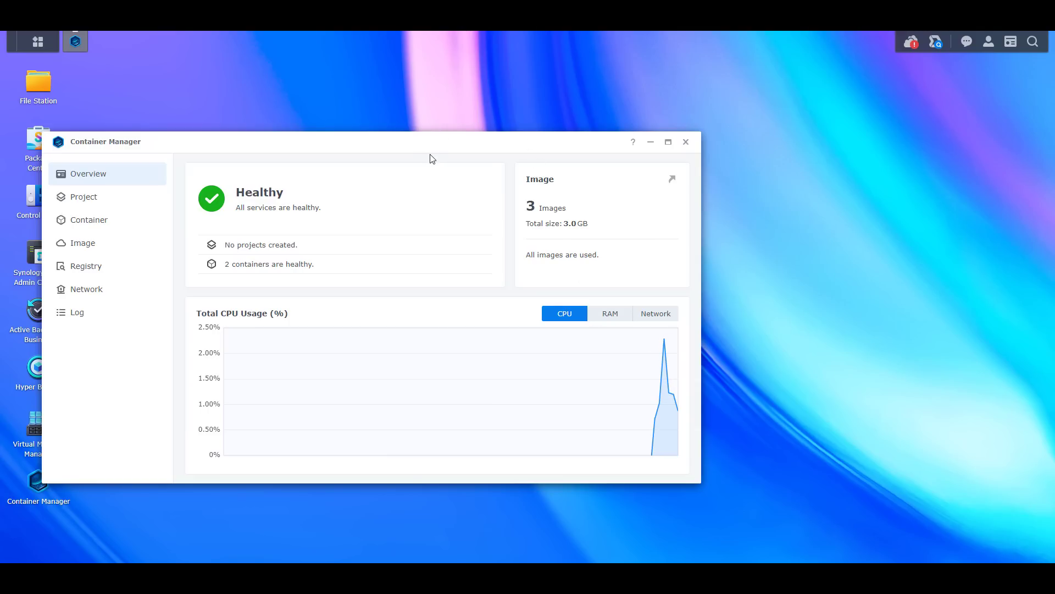
left_click(100, 203)
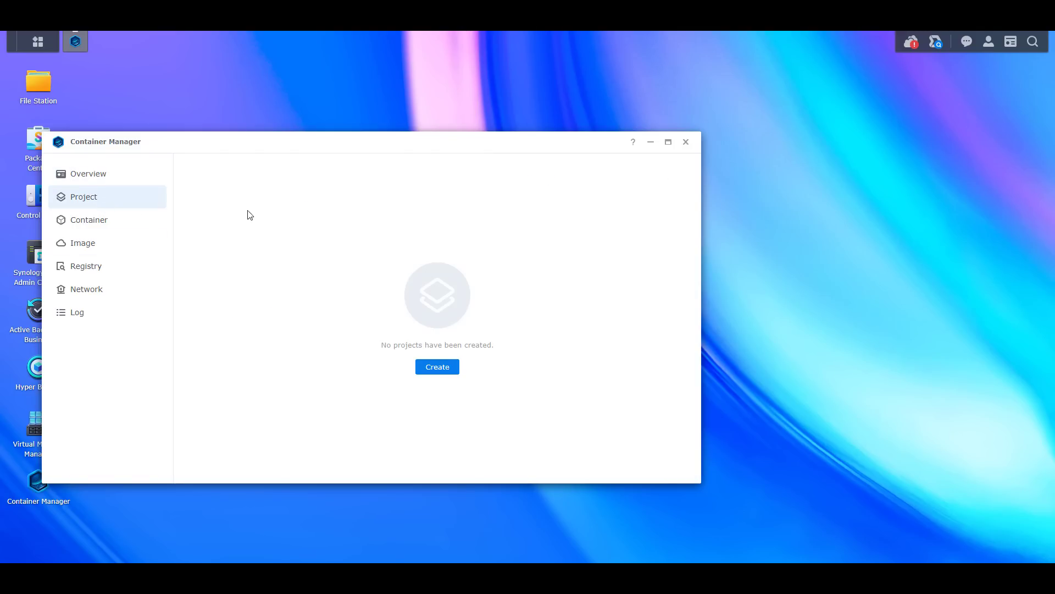
left_click_drag(290, 146, 368, 123)
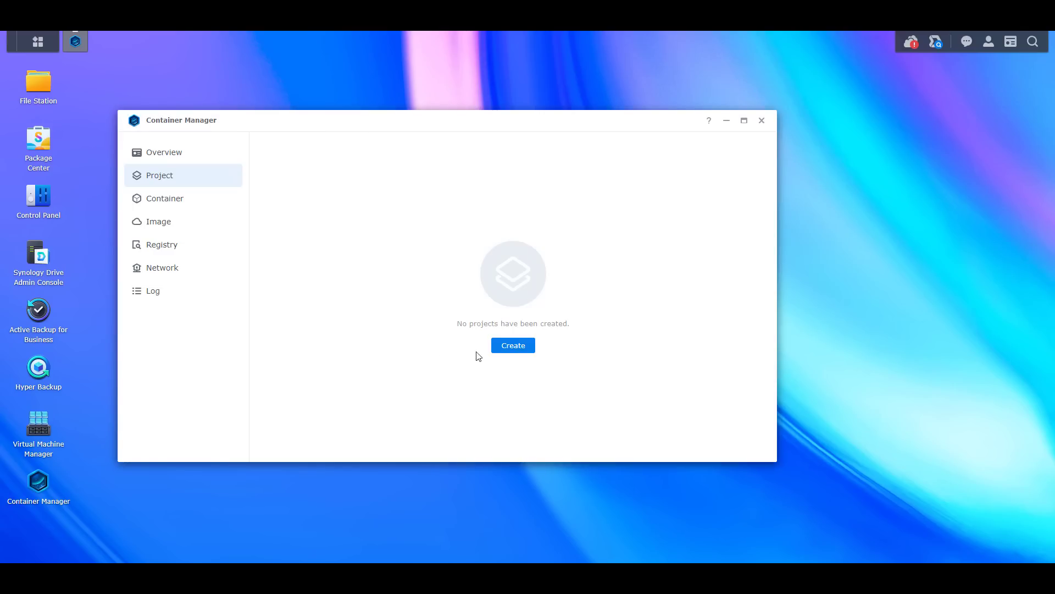
- Start a new project named jellyfin with the path /docker/Jellyfin
left_click(510, 347)
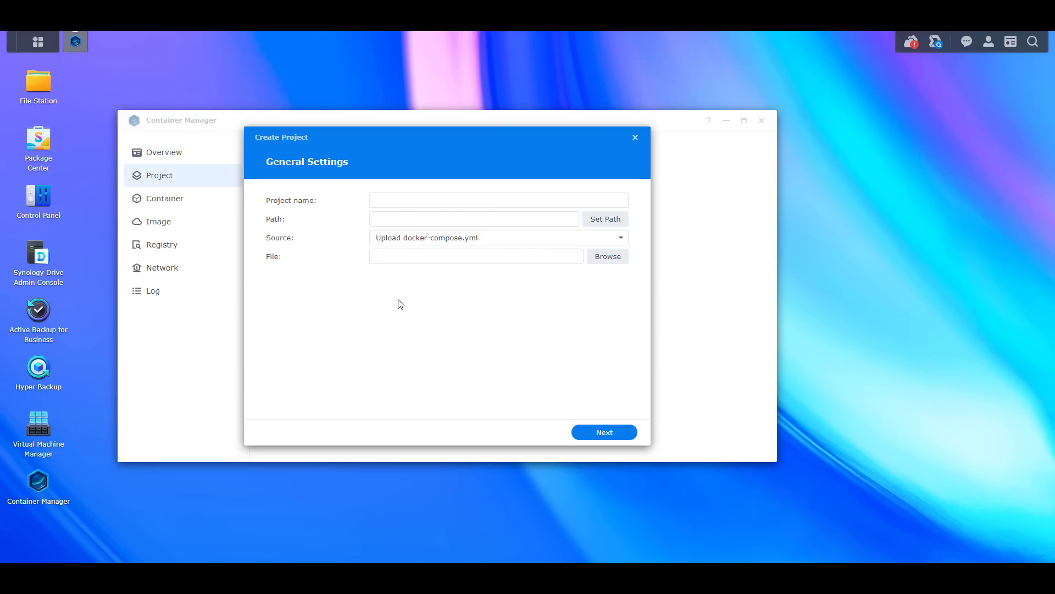
left_click(398, 199)
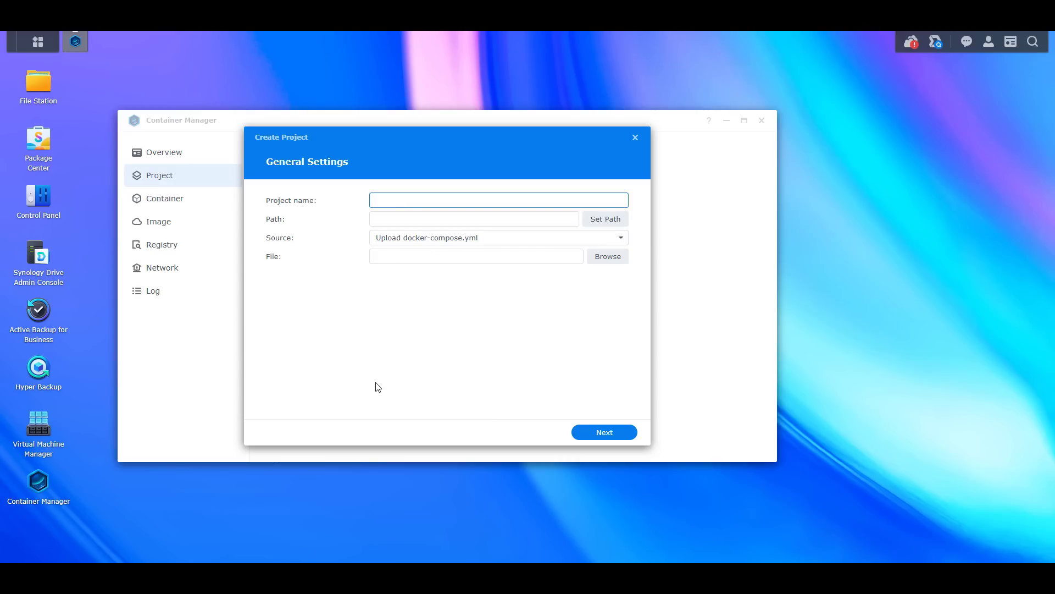
type("jellyfin")
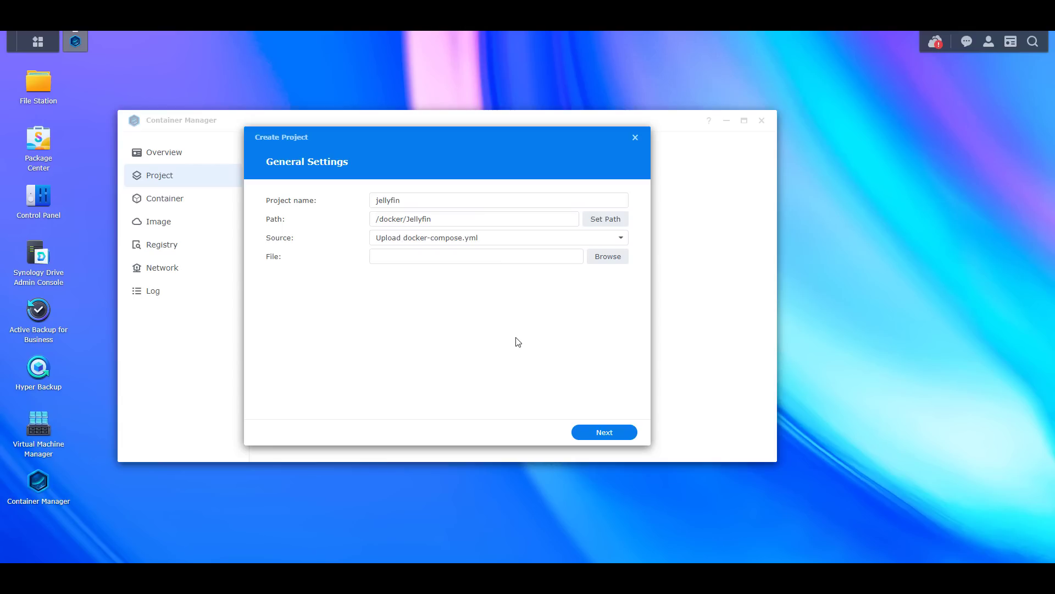
- Set the project source to Create docker-compose.yml and enter the Jellyfin compose code with its volumes under /volume1/docker/Jellyfin
left_click(525, 240)
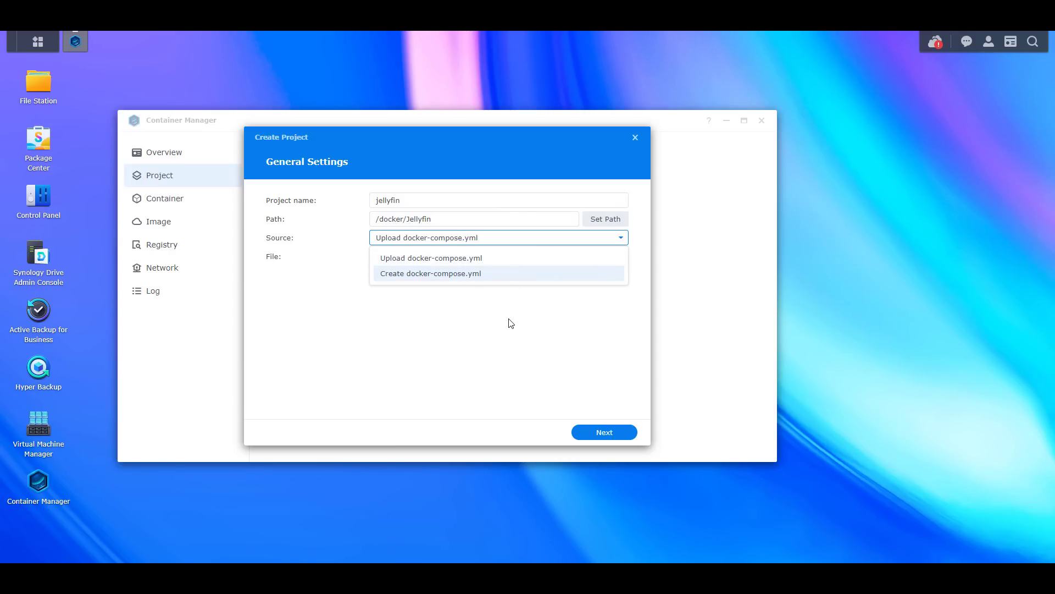
left_click(471, 259)
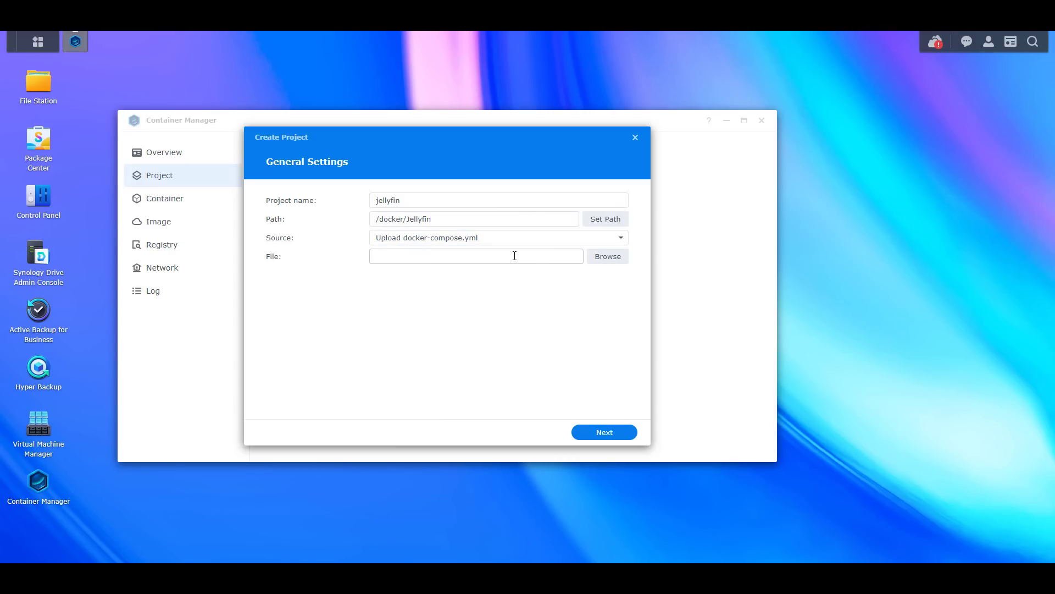
left_click(497, 242)
left_click(490, 273)
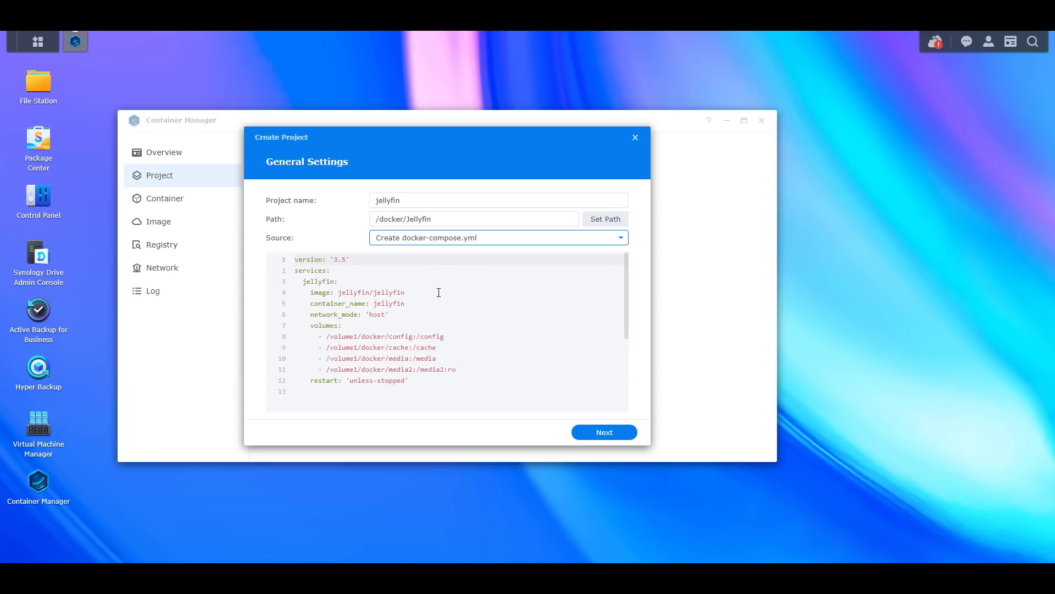
key("ctrl+a")
type("version: '3.5' services:   jellyfin:     image: jellyfin/jellyfin     container_name: jellyfin     network_mode: 'host'     volumes:       - /volume1/docker/Jellyfin/config:/config       - /volume1/docker/Jellyfin/cache:/cache       - /volume1/docker/Jellyfin/media:/media       - /volume1/docker/Jellyfin/media2:/media2:ro     restart: 'unless-stopped'")
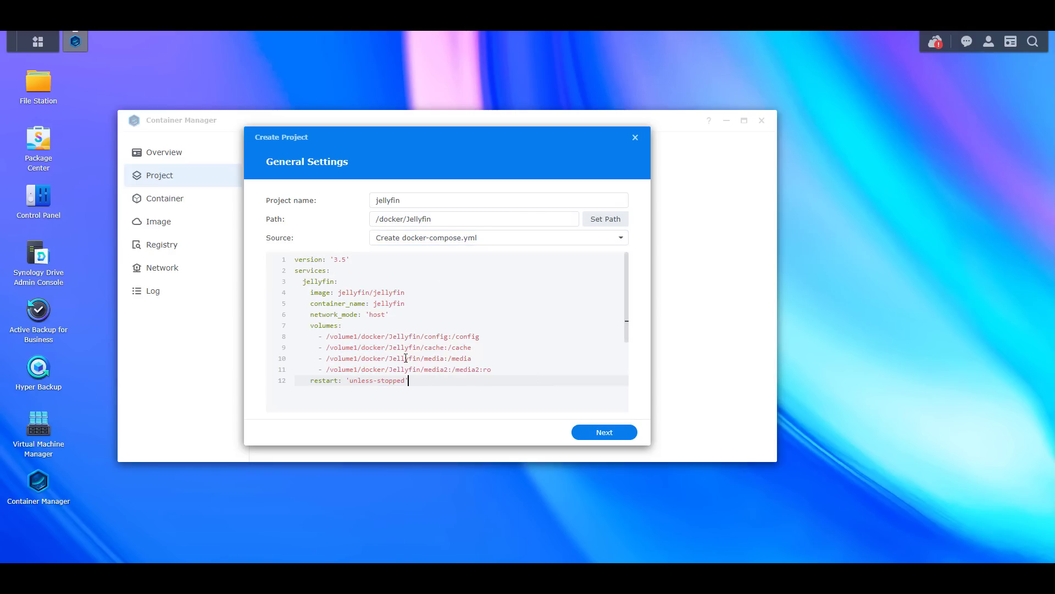
- Examine the volume1/docker part of the config volume path in the compose code and discard the new project
left_click(385, 337)
left_click_drag(386, 337, 330, 337)
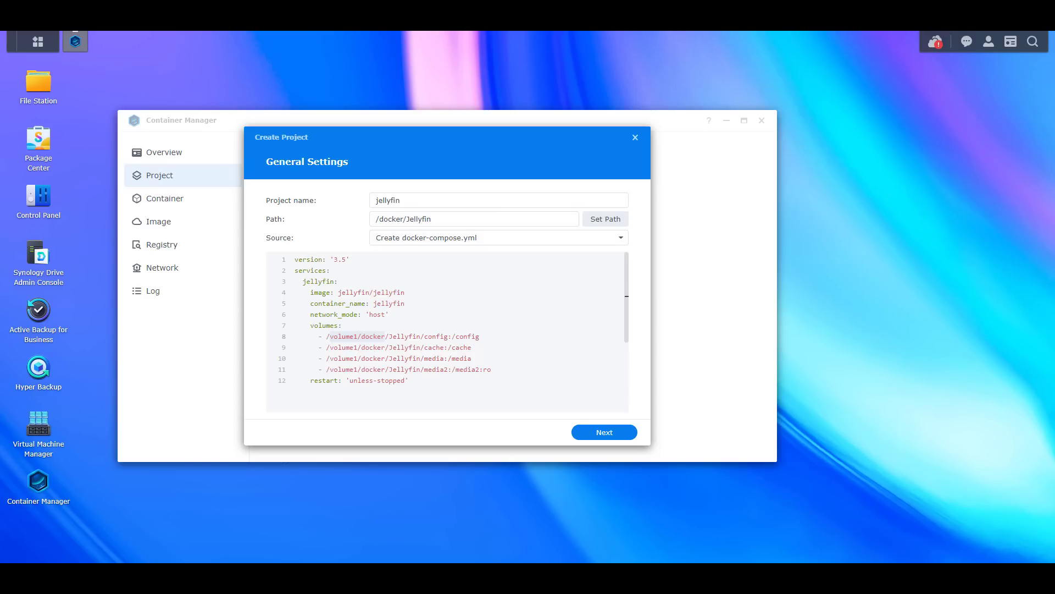
left_click(583, 386)
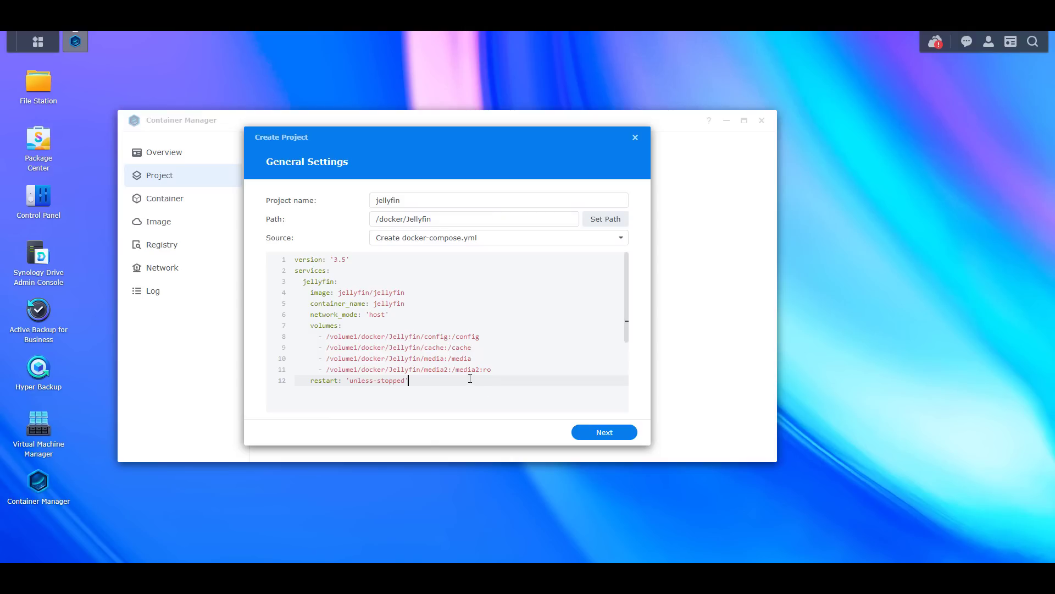
left_click(607, 279)
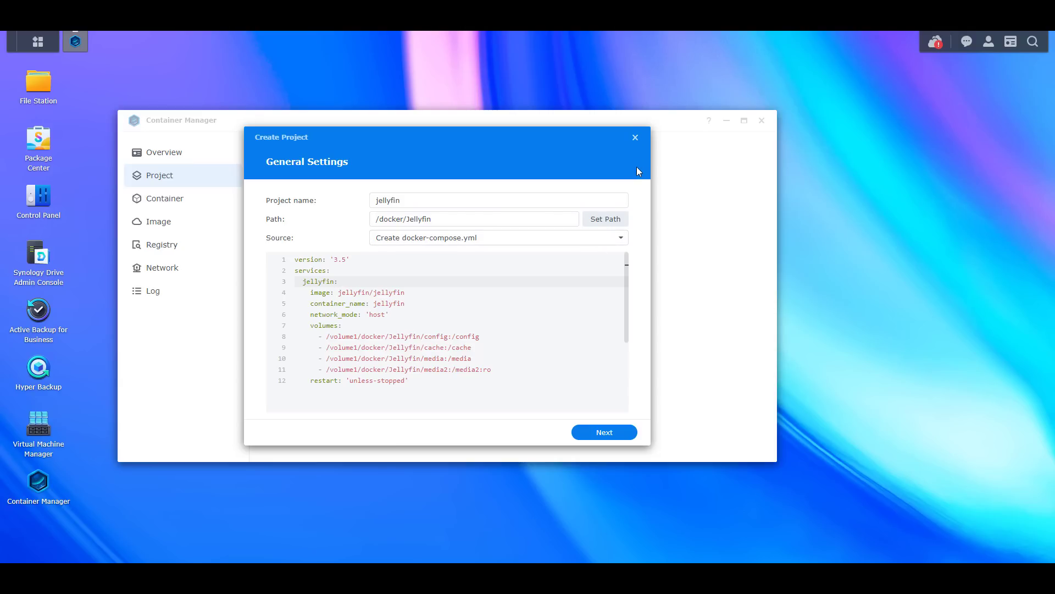
left_click(636, 139)
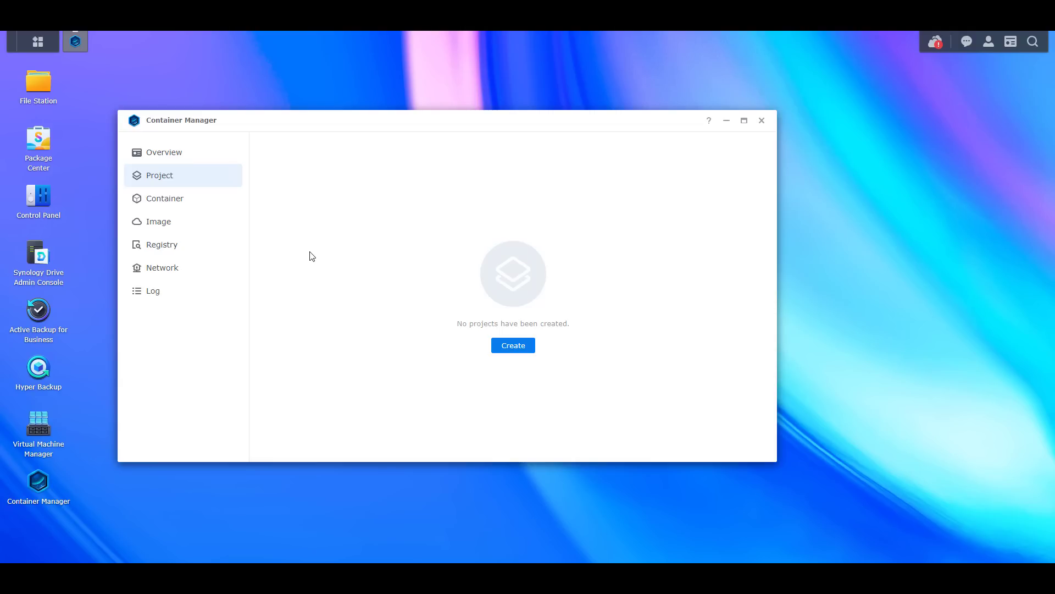
- Start a new container from the pihole/pihole:latest image with auto-restart enabled and proceed to its advanced settings
left_click(220, 205)
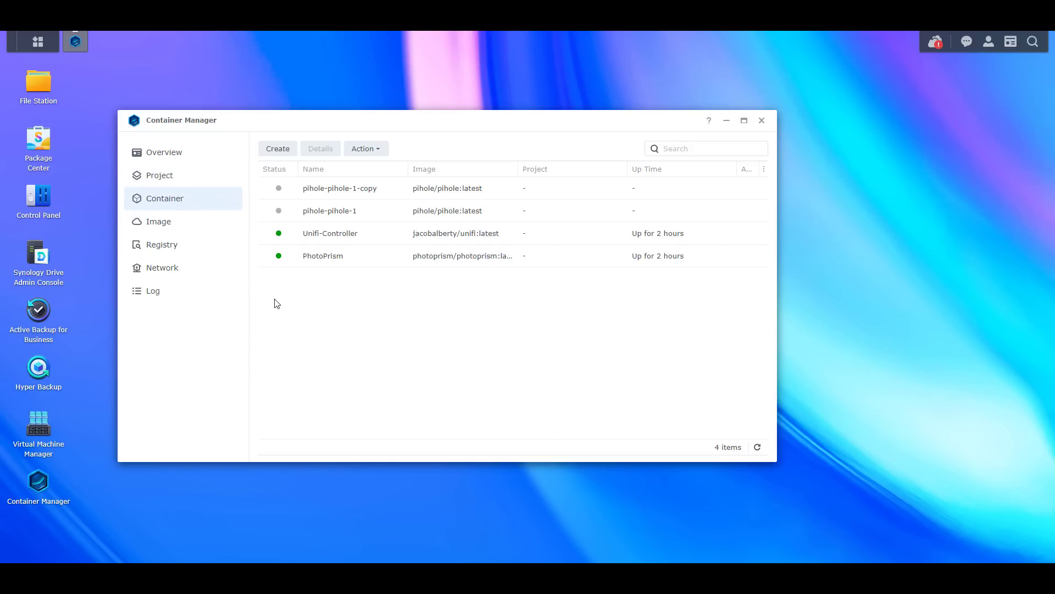
left_click(282, 156)
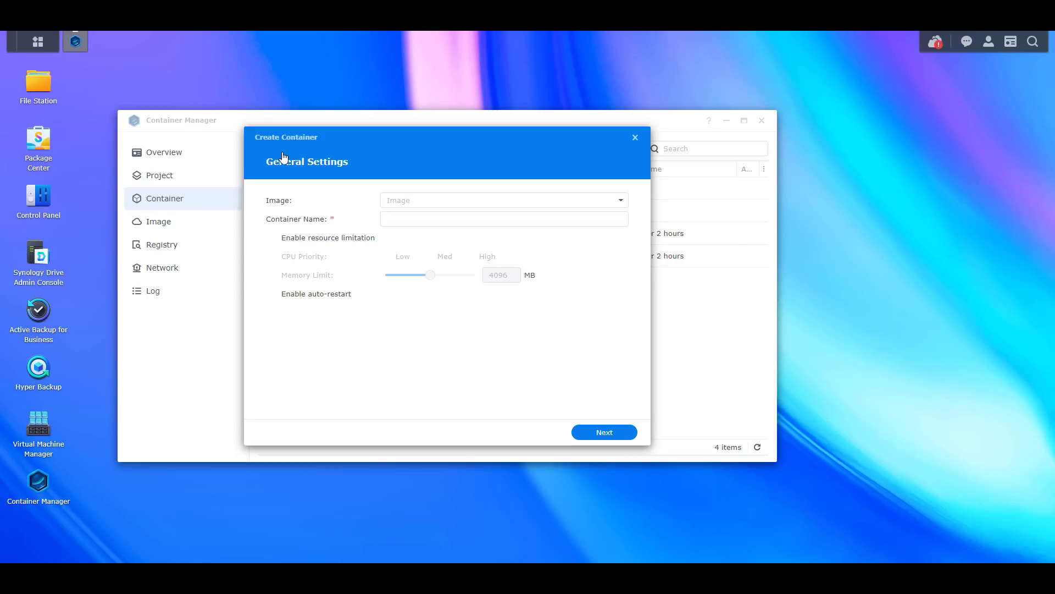
left_click(424, 202)
left_click(428, 252)
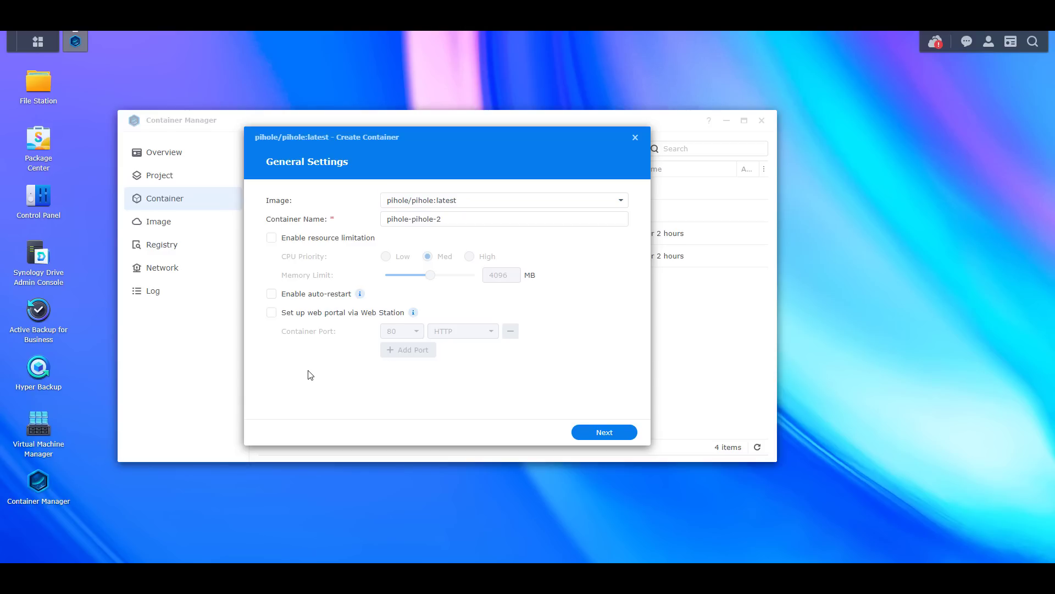
left_click(305, 295)
left_click(605, 433)
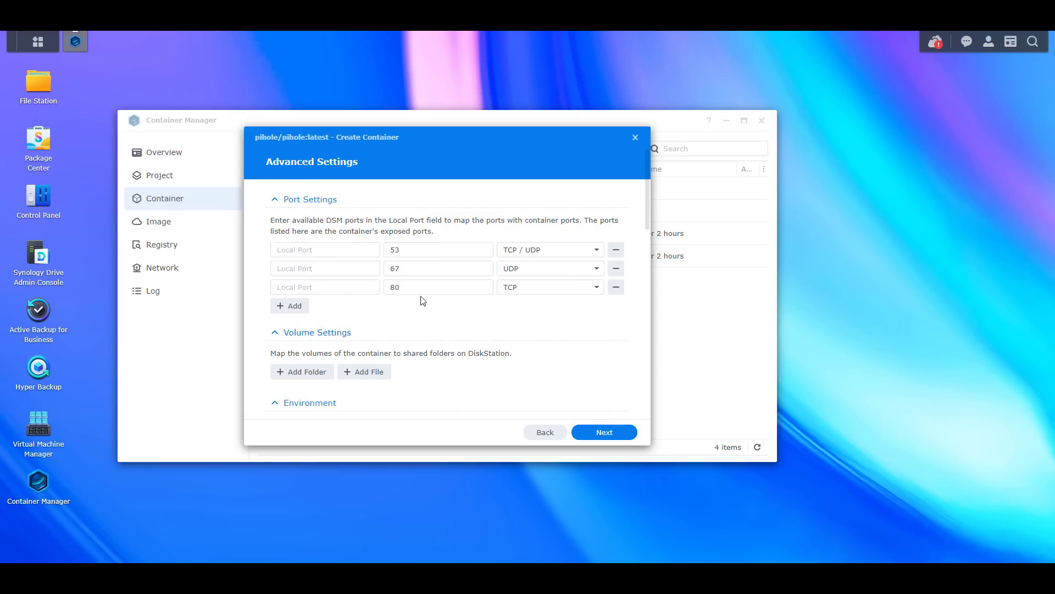
- Review the container's port, volume and environment settings and set its network to ph_bridge
scroll(473, 275, "down", 1)
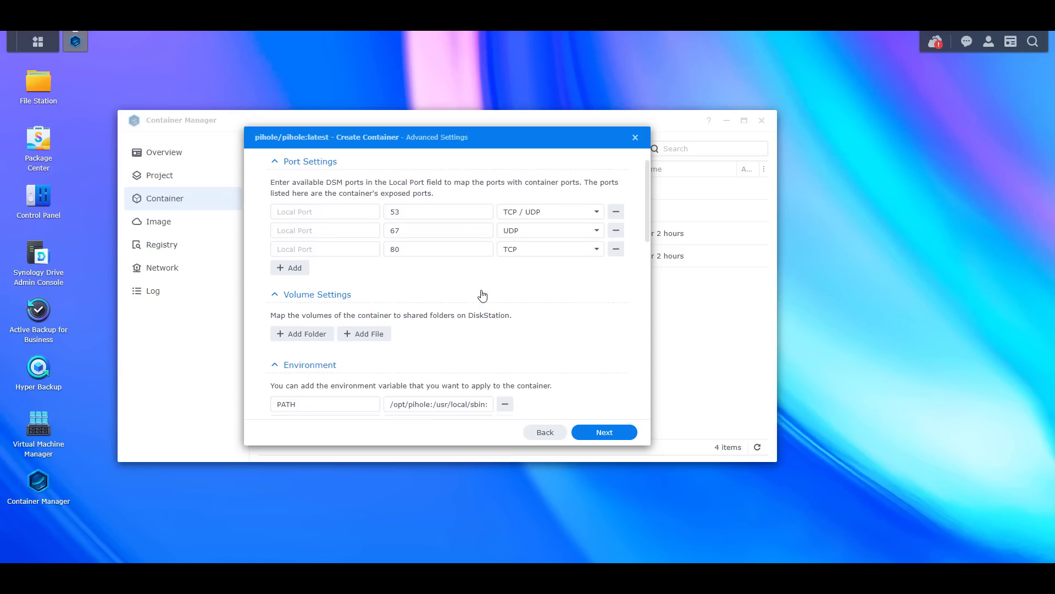
scroll(485, 278, "down", 2)
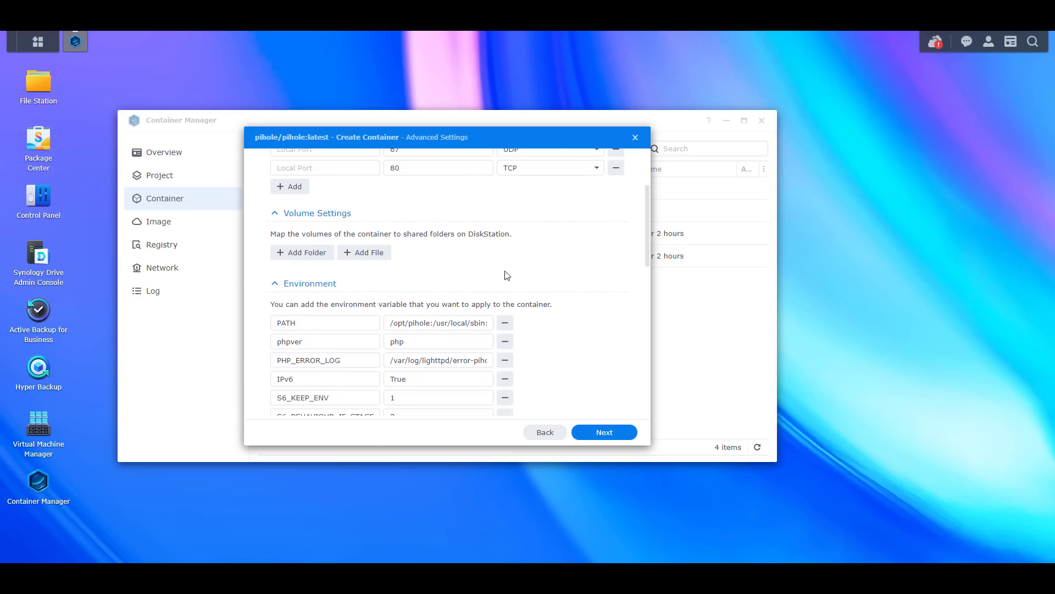
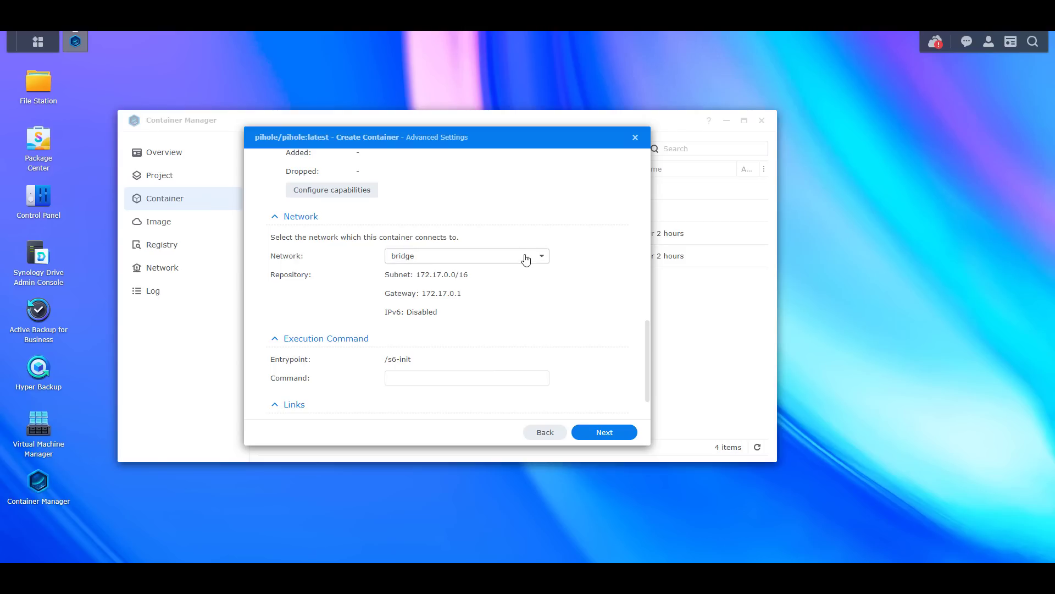
left_click(525, 257)
left_click(527, 306)
left_click(581, 304)
left_click(533, 263)
left_click(502, 321)
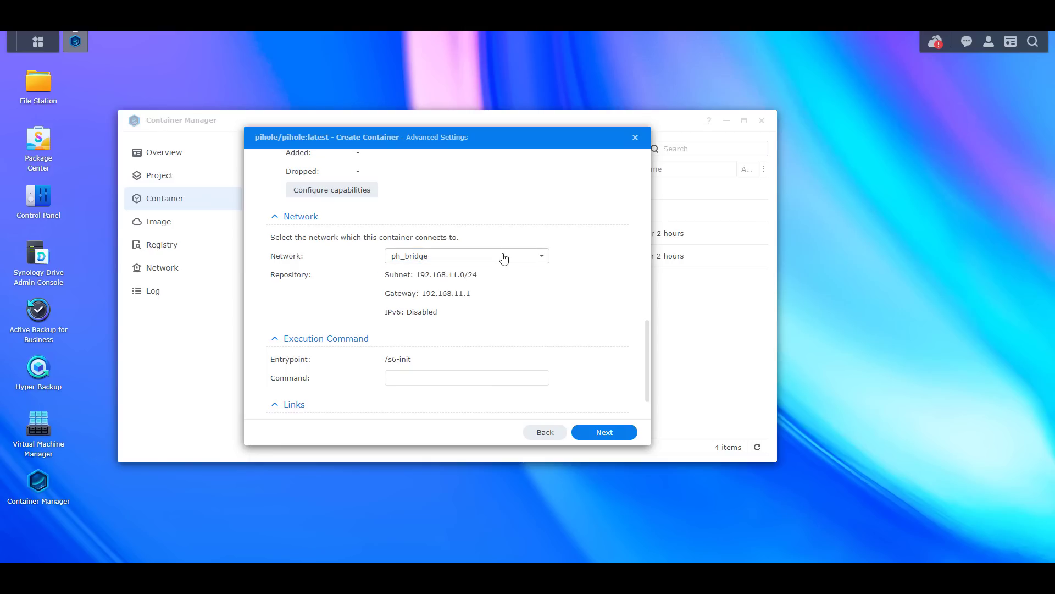
- Set the container's network to ph_network
left_click(504, 257)
left_click(494, 307)
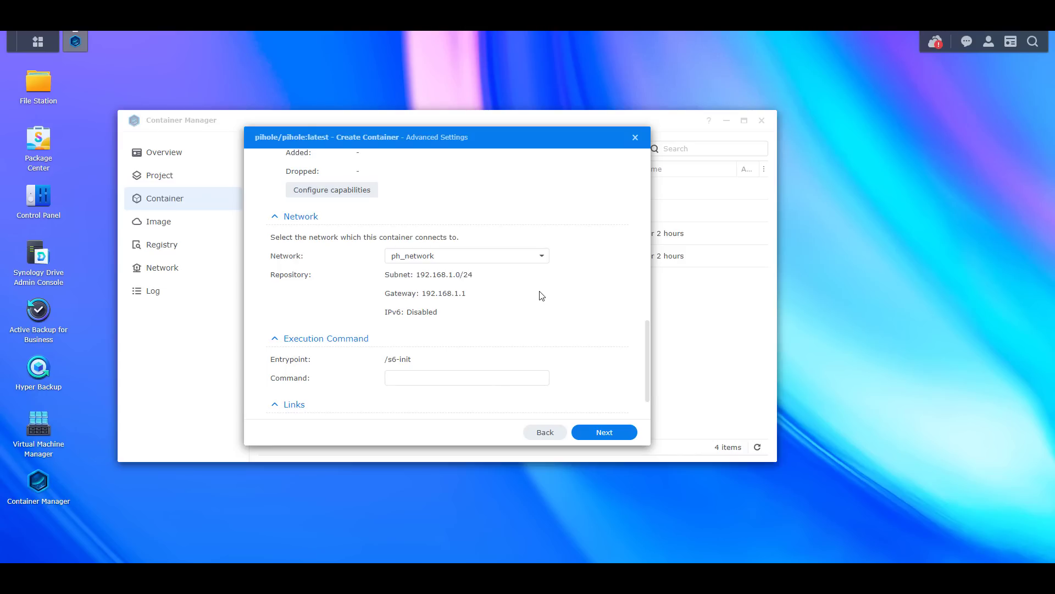
left_click(542, 259)
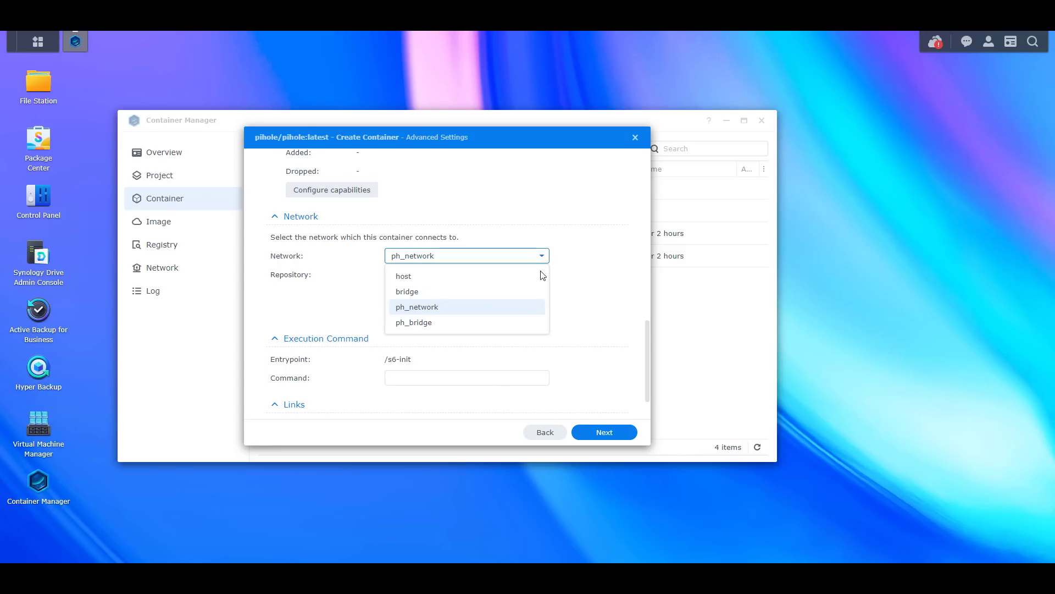
left_click(523, 309)
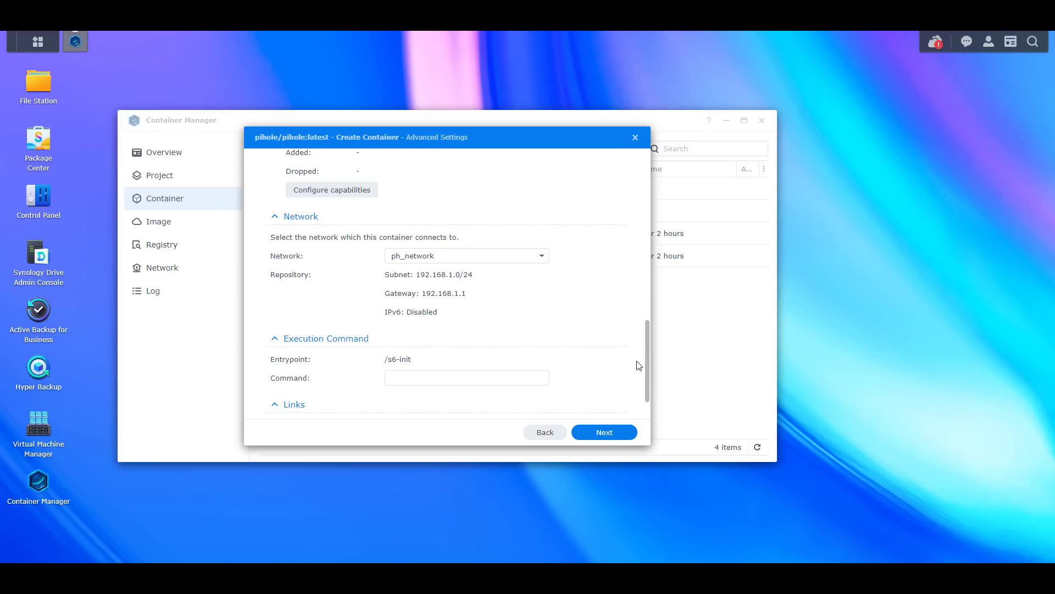
- Discard the new container and open the Container Manager overview
left_click_drag(648, 360, 638, 190)
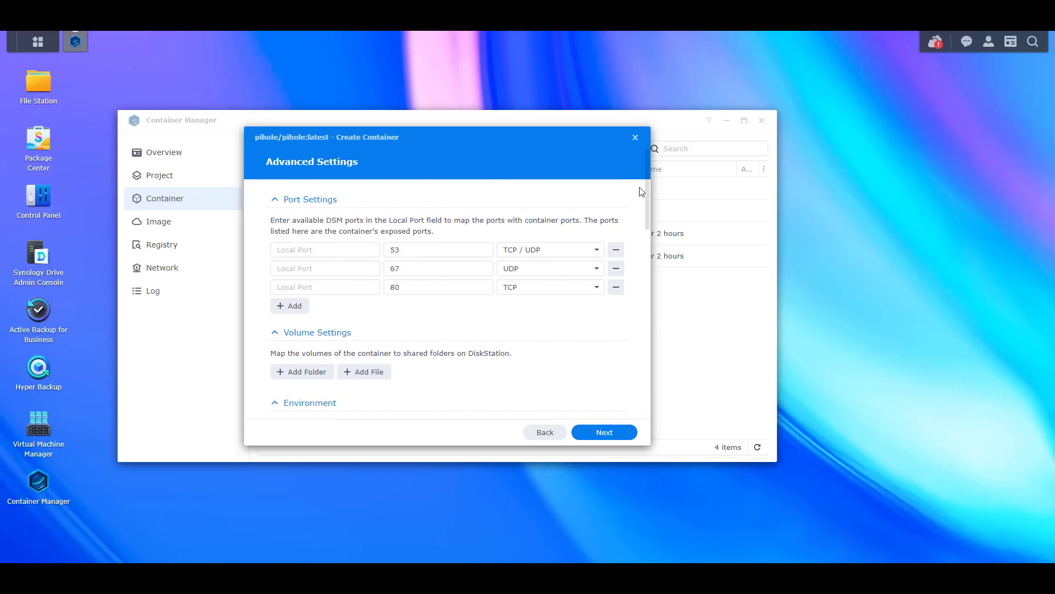
left_click(636, 137)
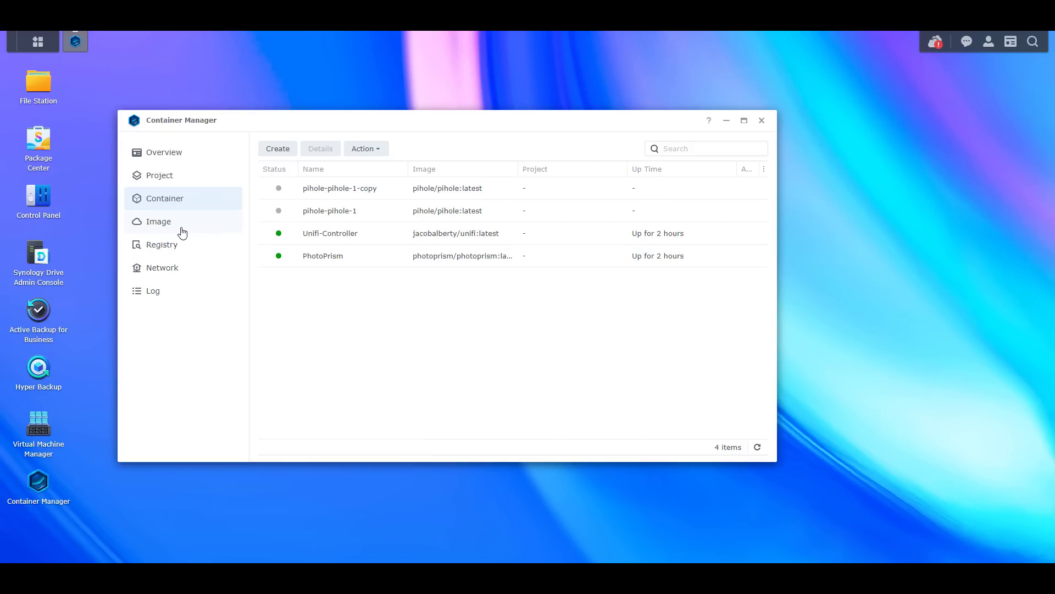
left_click(203, 164)
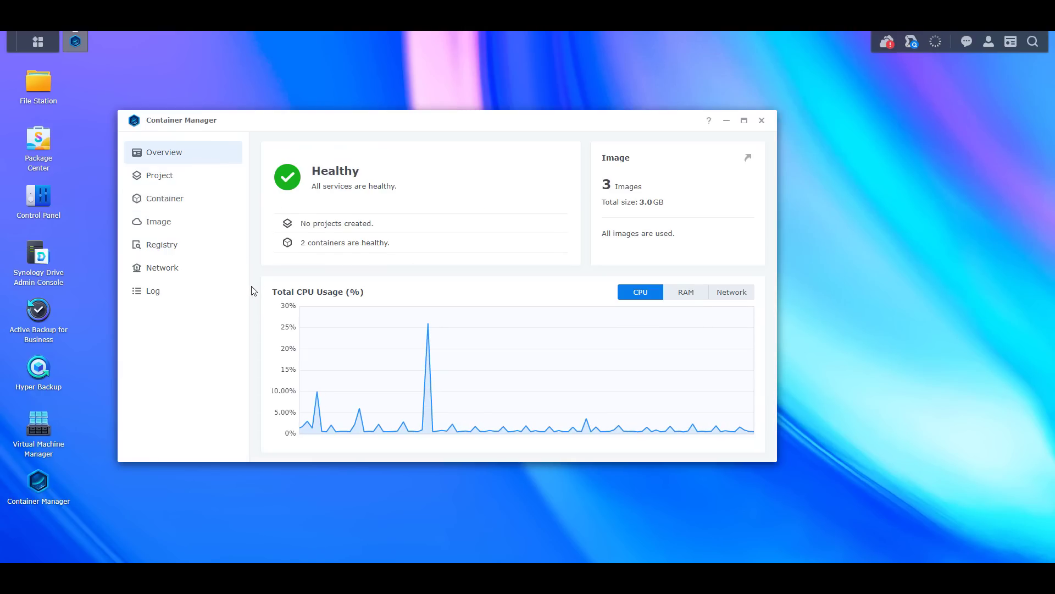